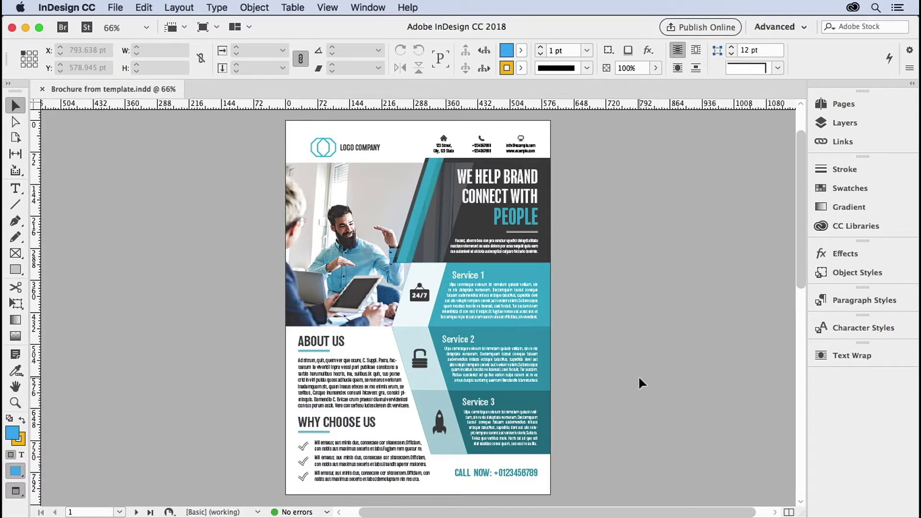
Select and deselect the Service 1 text frame, then open the Object menu.
click(513, 297)
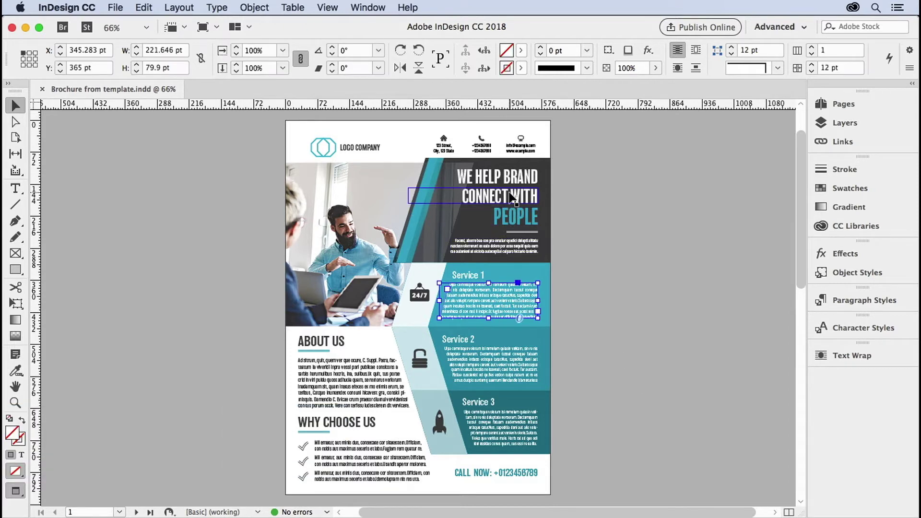
click(490, 133)
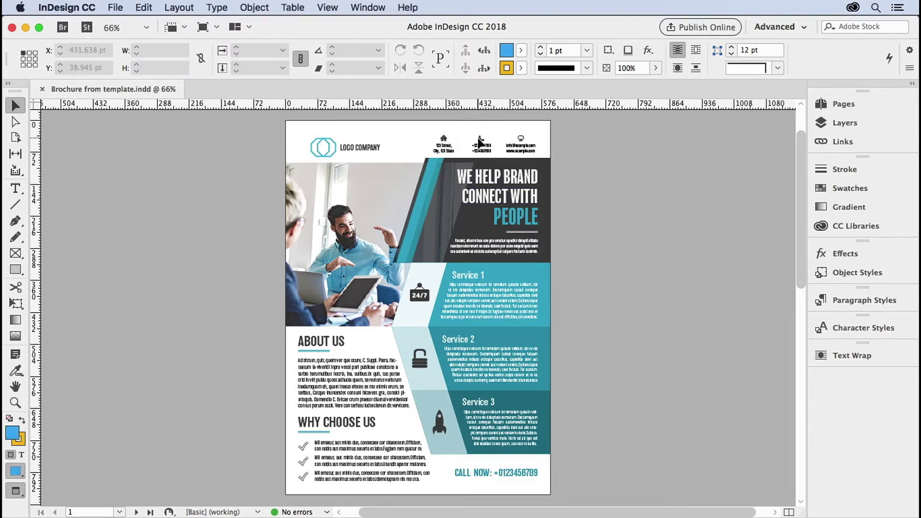
click(254, 7)
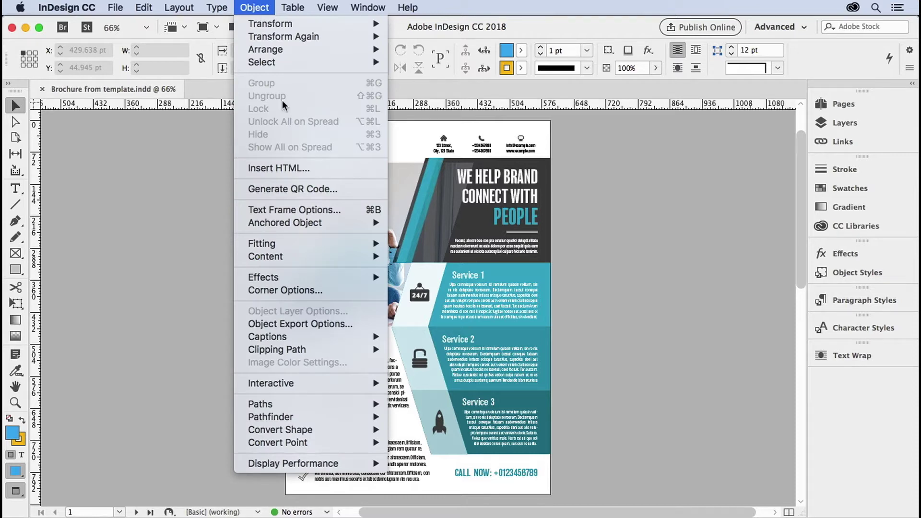
Dismiss the Object menu and switch to Normal screen mode with W.
click(438, 137)
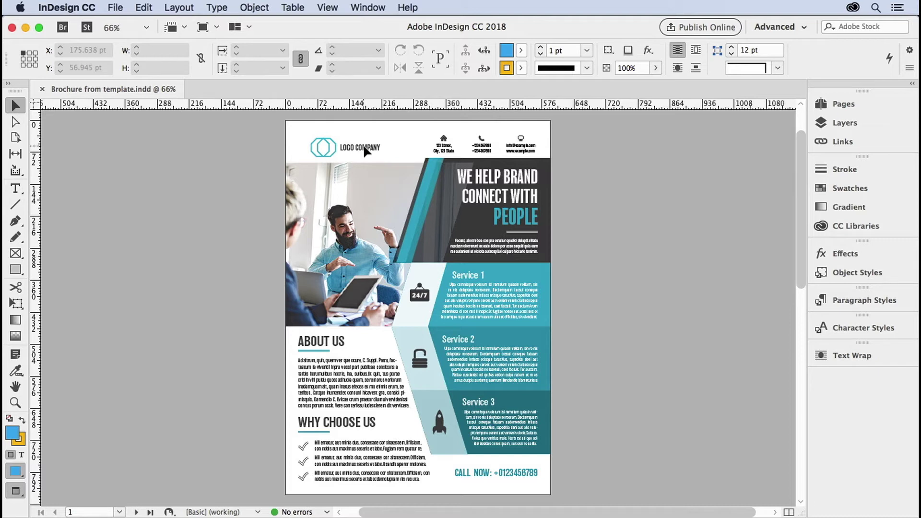
key(w)
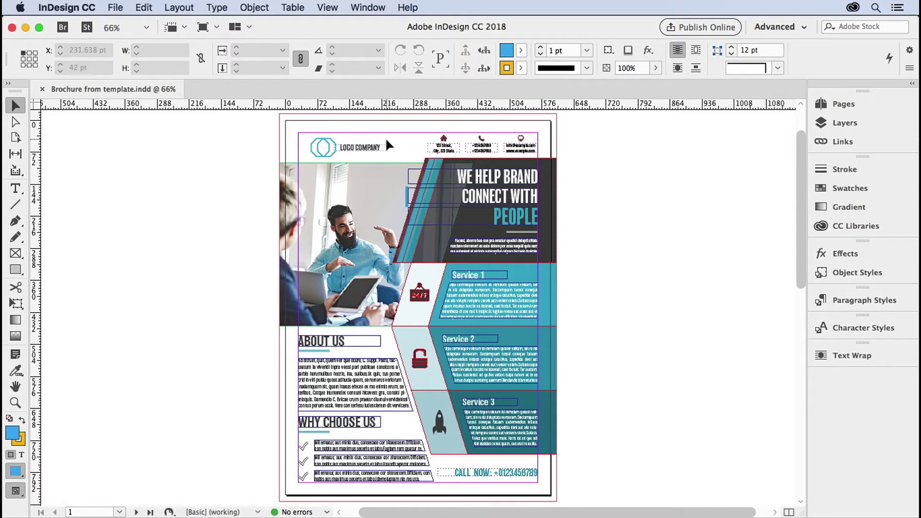
Select the photo frame, zoom the header to 150%, and select the dark angled headline shape.
click(383, 175)
key(super+equal)
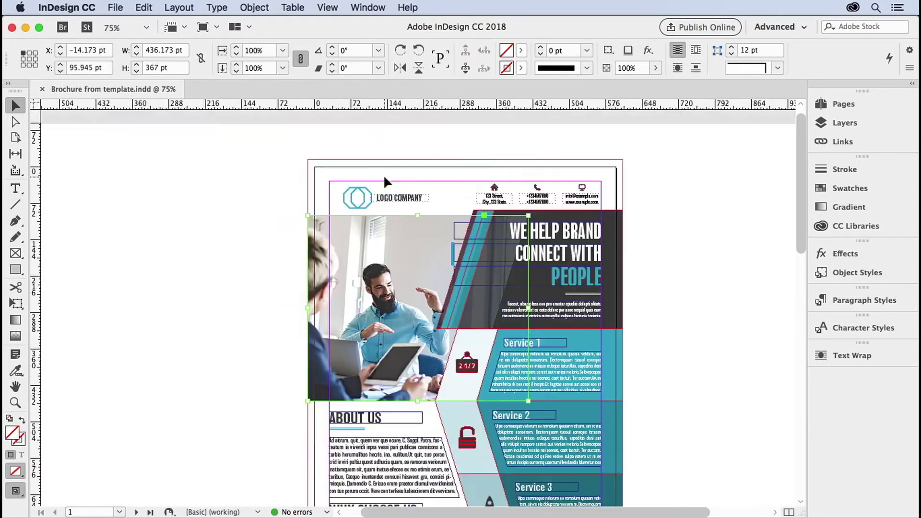
key(super+equal)
key(super+equal)
key(super+equal)
scroll(467, 245, up, 3)
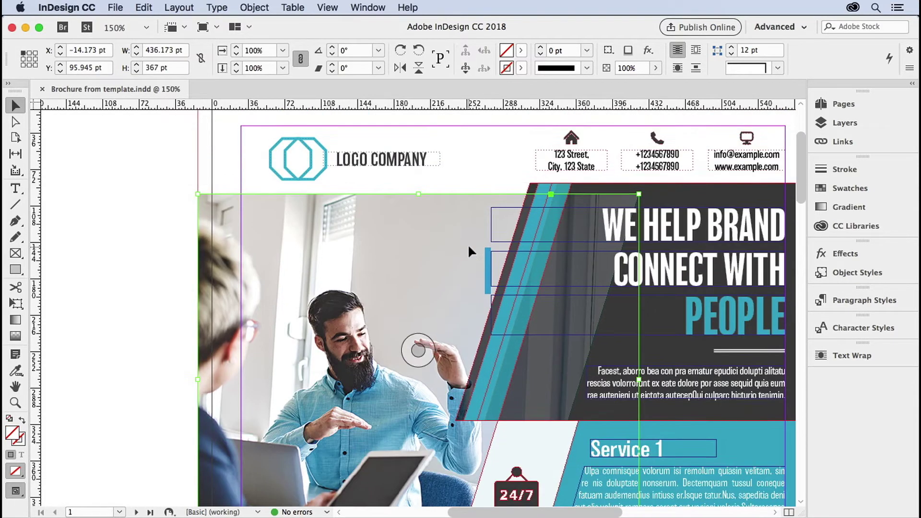
scroll(467, 246, up, 1)
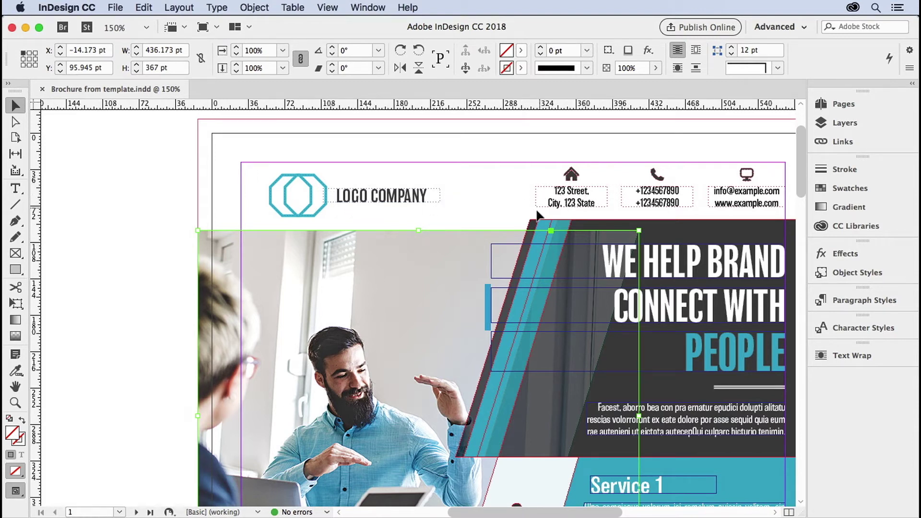
click(675, 226)
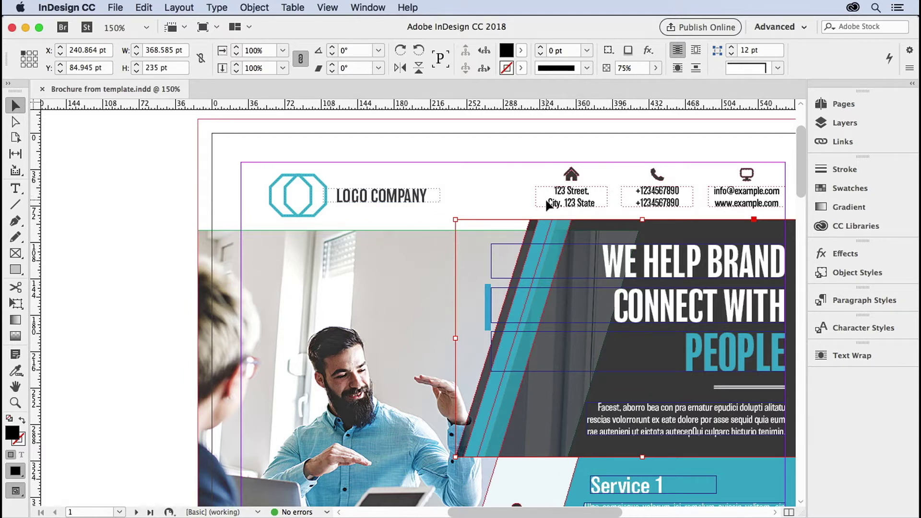
Check the Pages panel, fit the page, and scroll to show the orange page 2 in full.
click(844, 105)
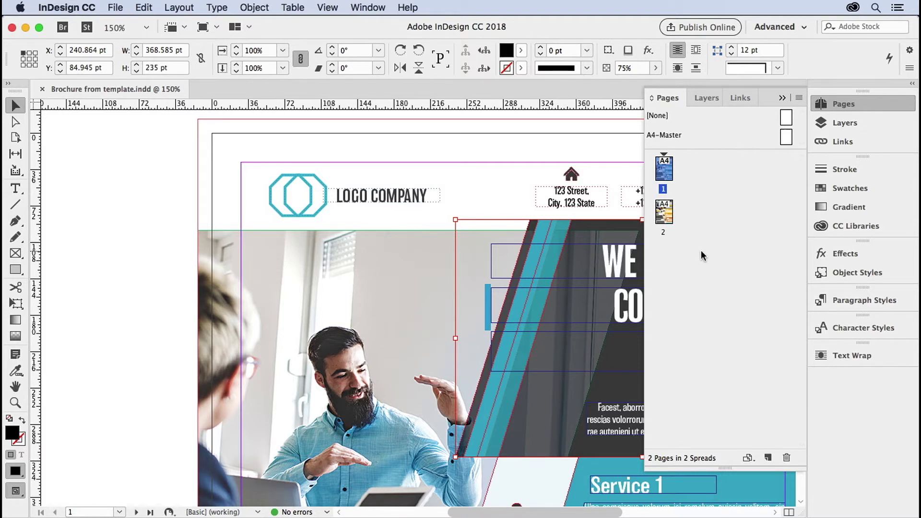
click(782, 98)
key(super+0)
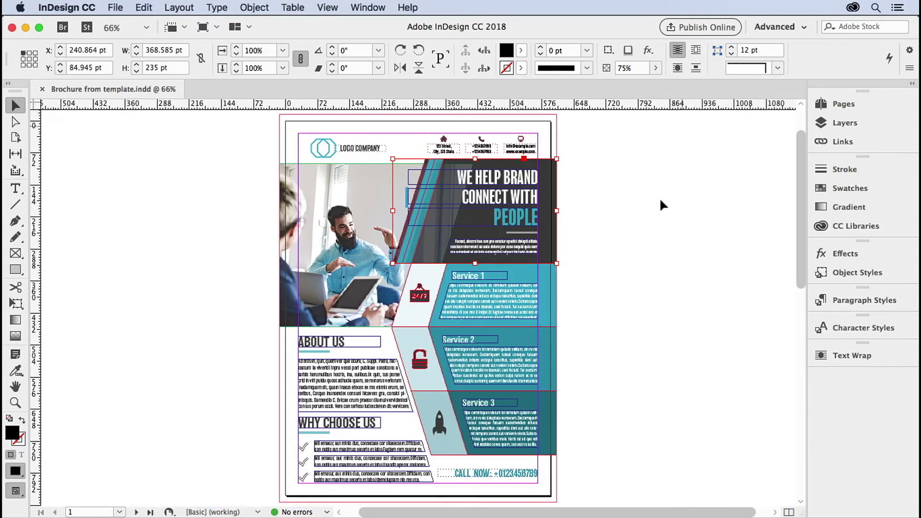
scroll(643, 230, down, 15)
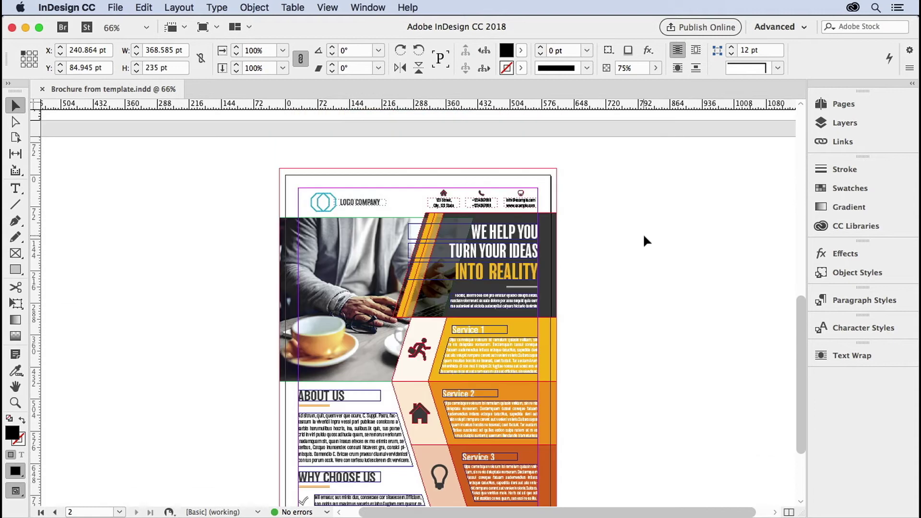
scroll(633, 229, down, 4)
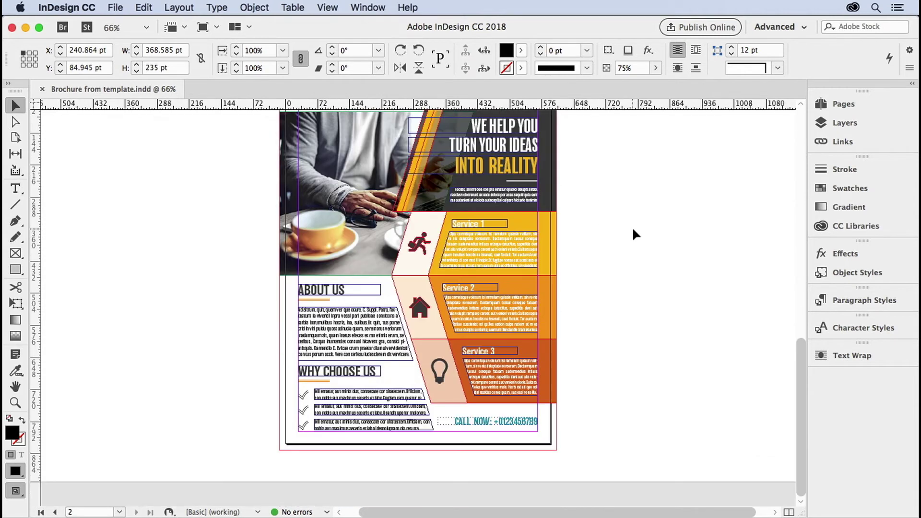
scroll(640, 398, up, 11)
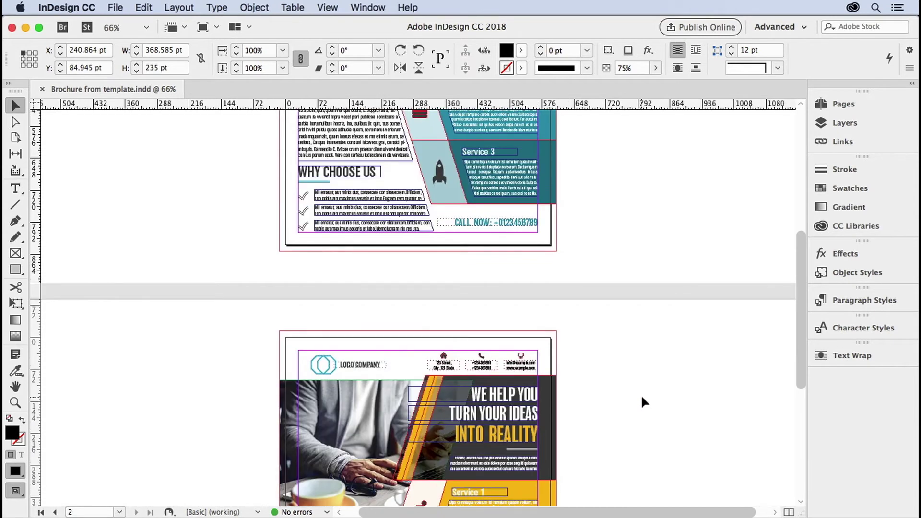
scroll(637, 287, up, 1)
scroll(639, 291, up, 2)
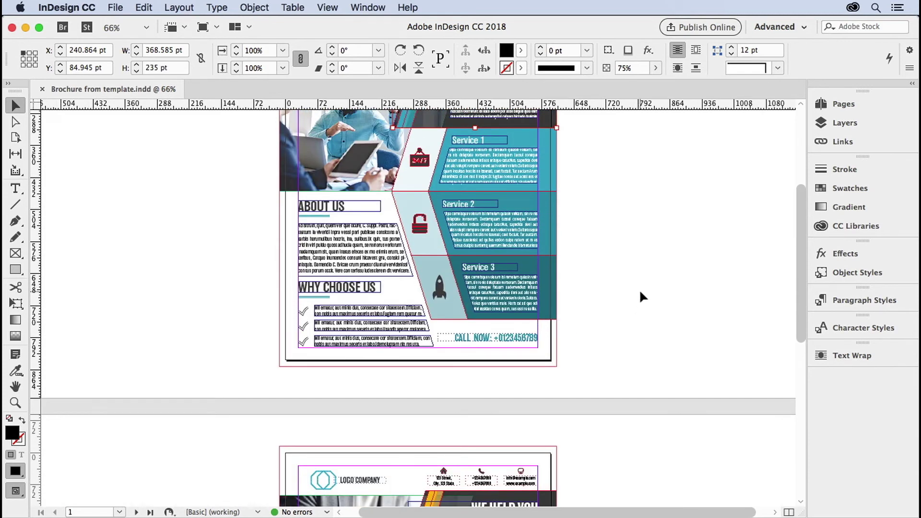
scroll(641, 292, down, 15)
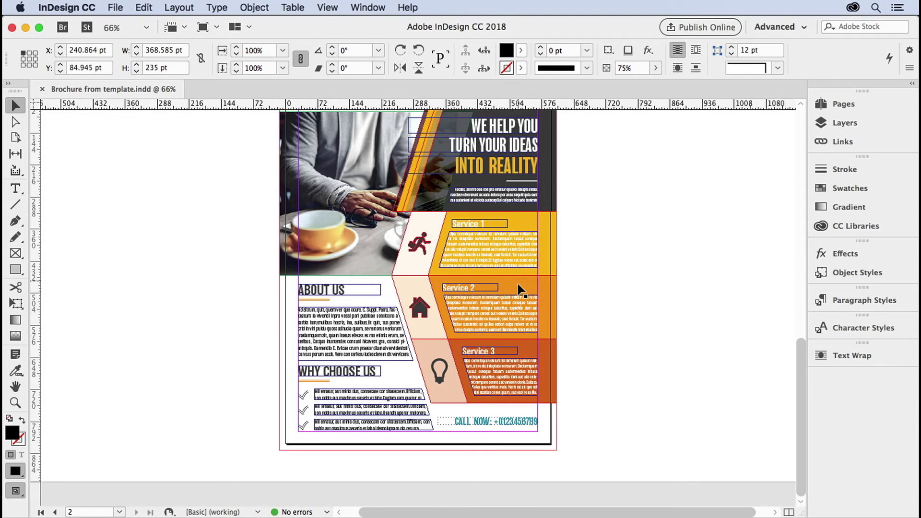
scroll(642, 382, up, 5)
scroll(646, 378, up, 10)
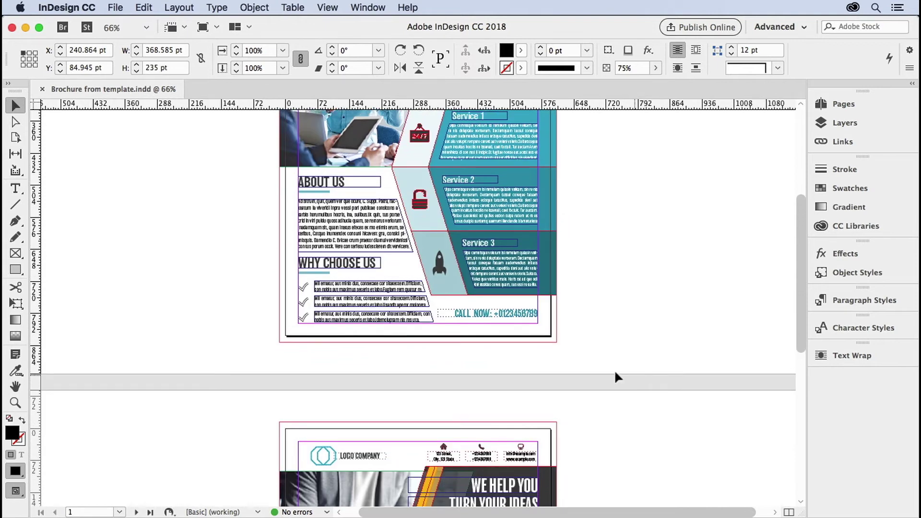
scroll(633, 283, down, 15)
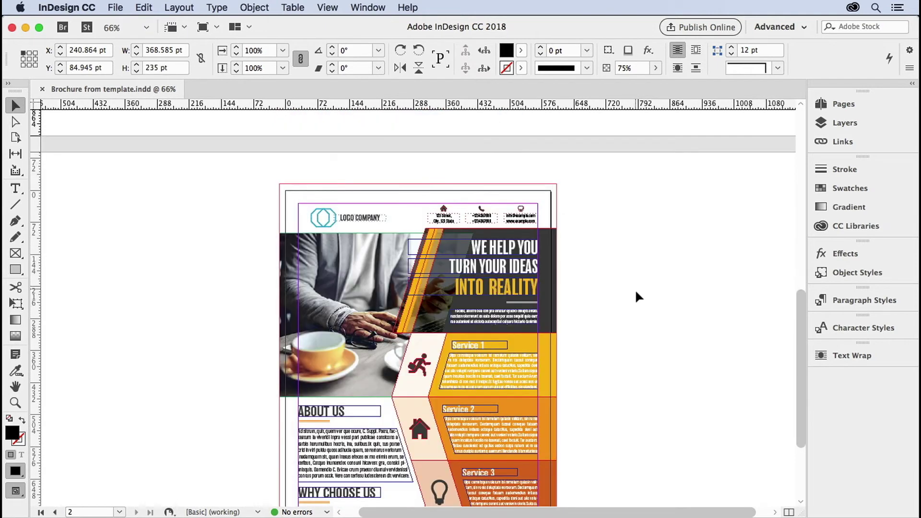
Zoom to 150% on page 2's Service 3 text frame to inspect it.
click(532, 363)
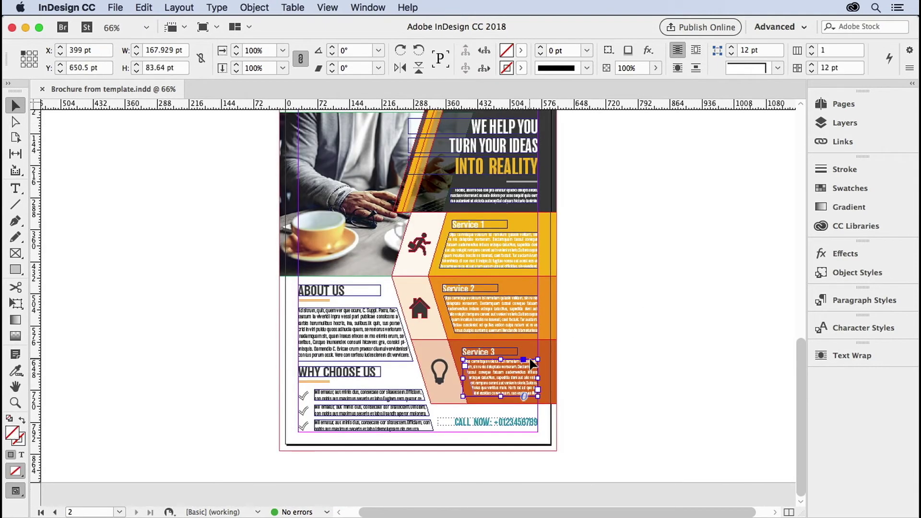
key(super+equal)
key(super+equal)
key(super+equal)
key(super+equal)
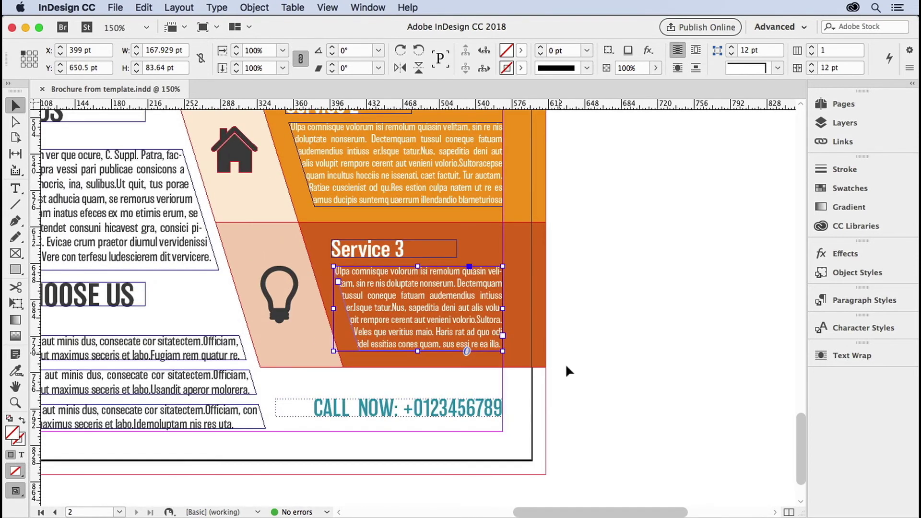
scroll(618, 383, down, 2)
scroll(619, 384, down, 1)
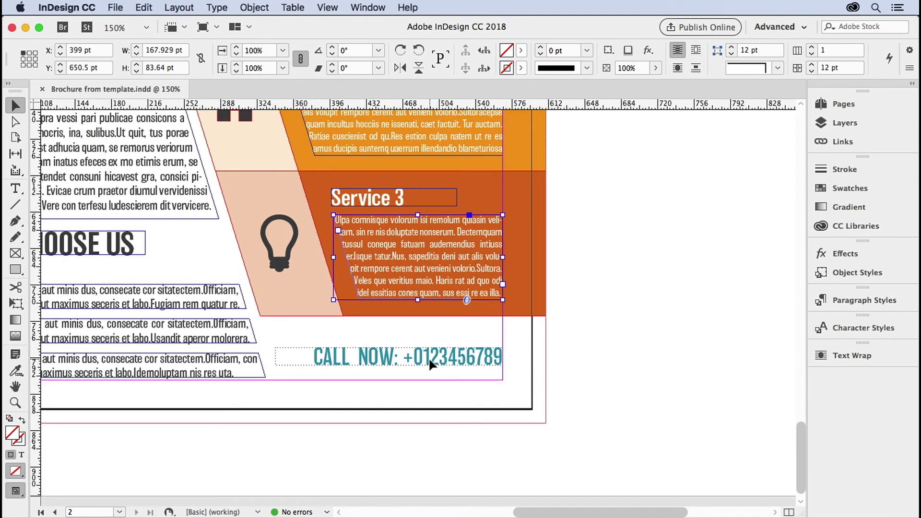
key(super+shift+a)
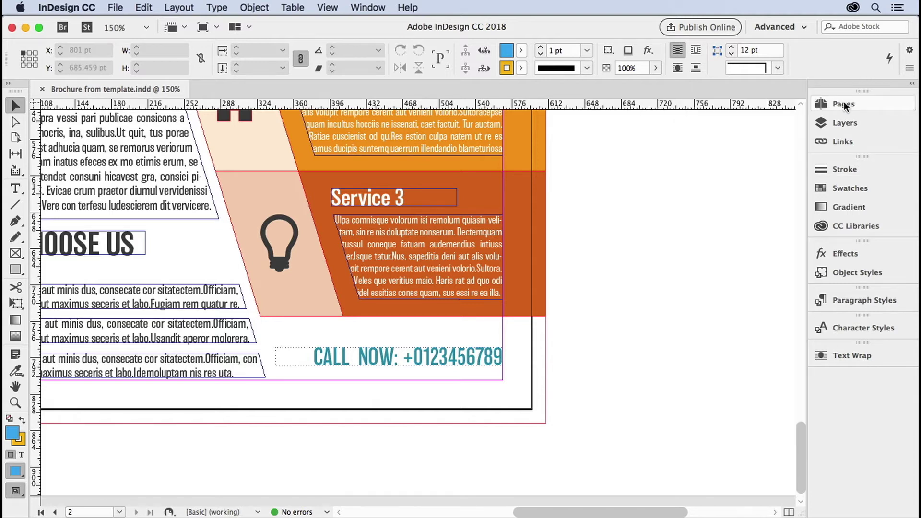
Open the A4-Master master page and fit it in the window.
click(843, 104)
double_click(664, 135)
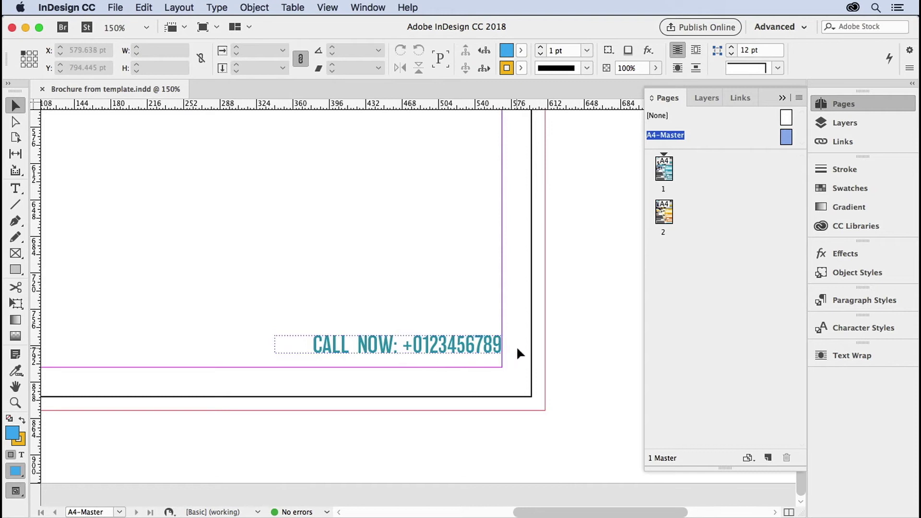
key(super+0)
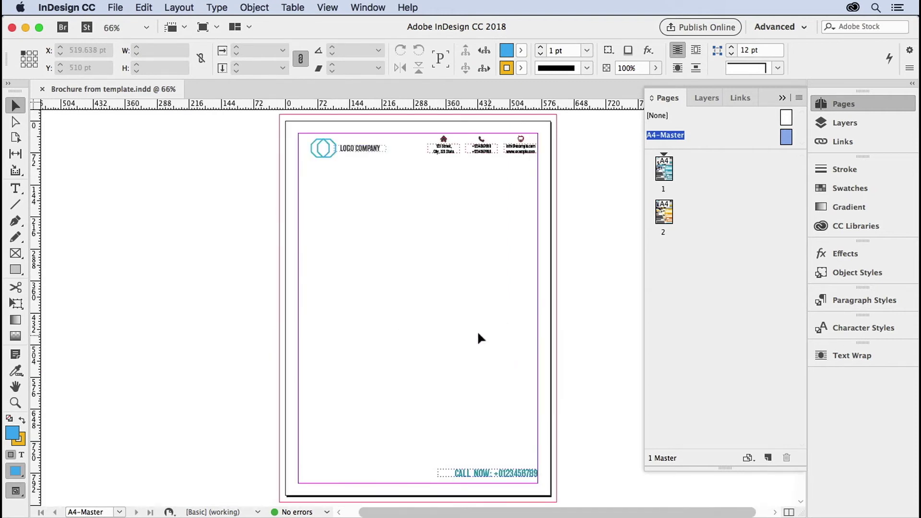
Return to page 2, zoom in on the Service 3 area, and collapse the Pages panel.
double_click(664, 211)
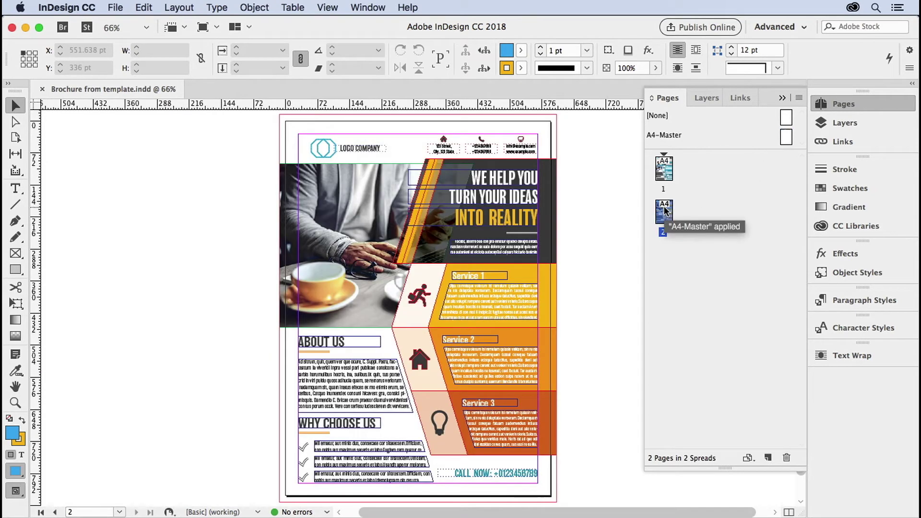
click(526, 434)
key(super+=)
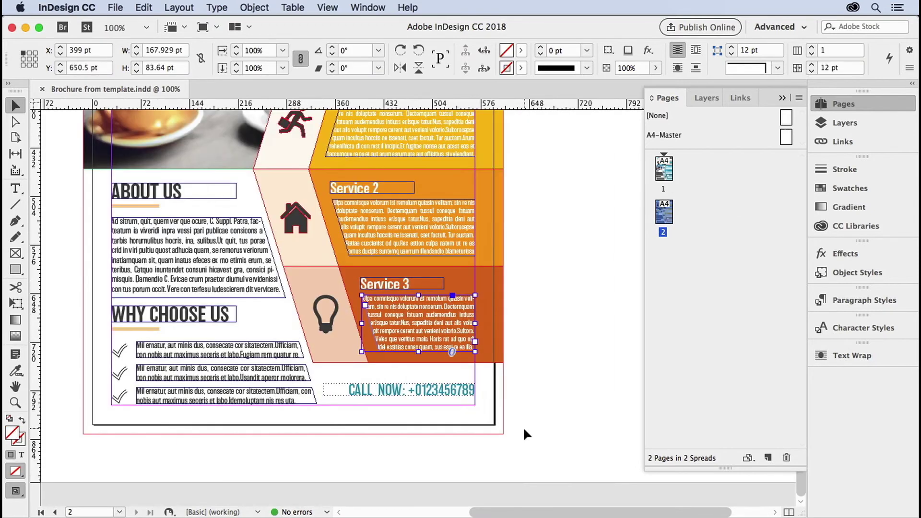
scroll(554, 405, down, 3)
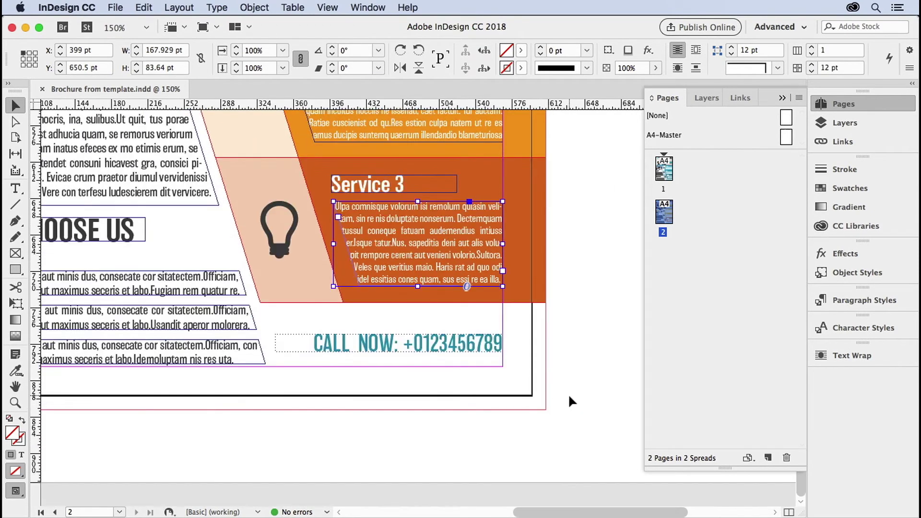
click(517, 351)
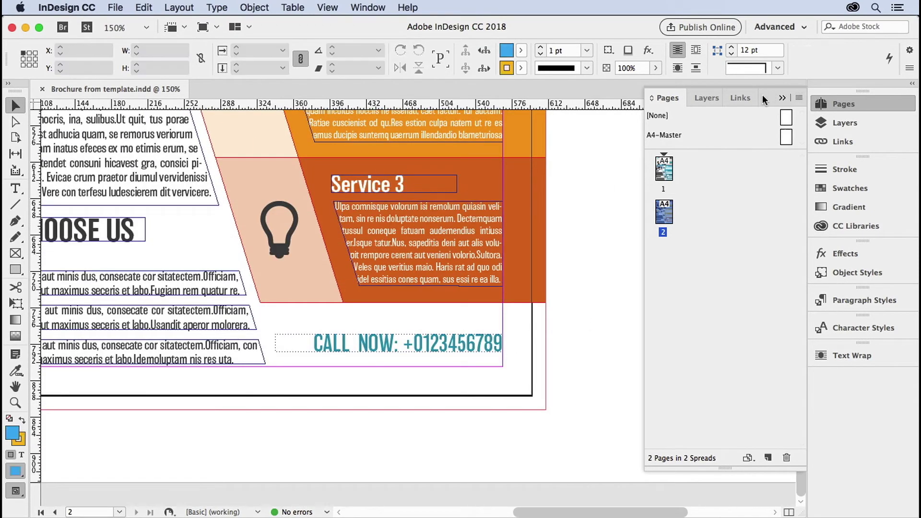
click(782, 99)
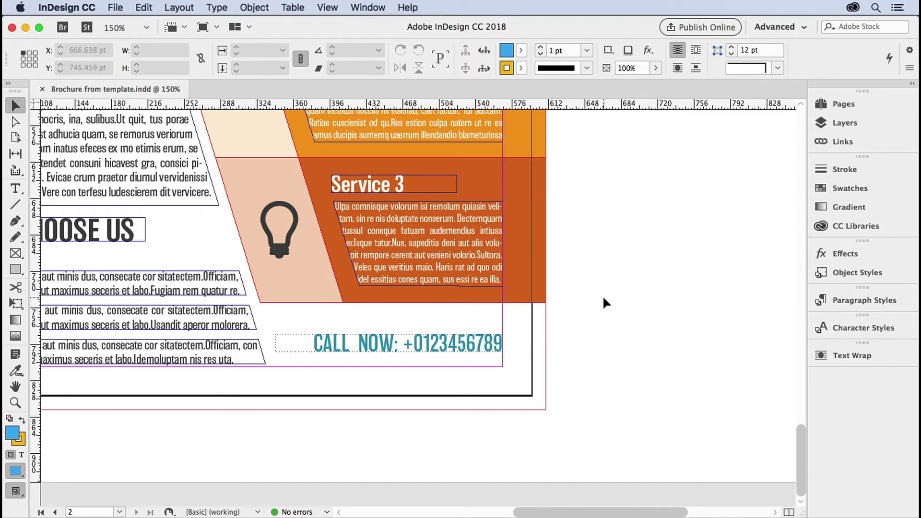
Recolor all the CALL NOW text with the orange swatch C=0 M=44 Y=100 K=2.
click(417, 348)
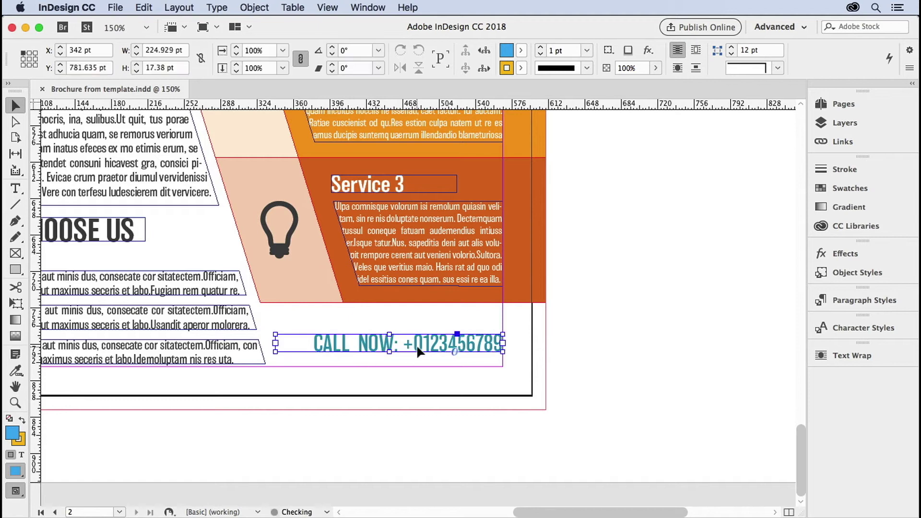
double_click(376, 346)
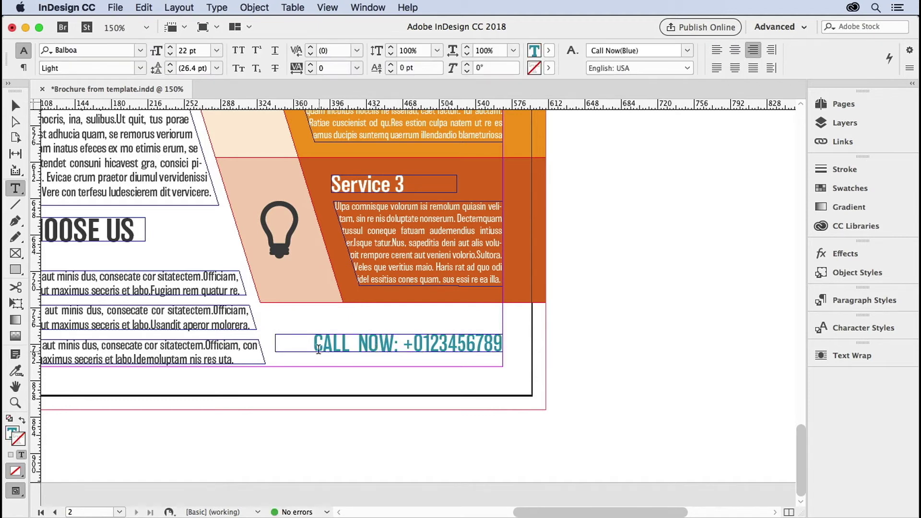
drag(313, 343, 502, 343)
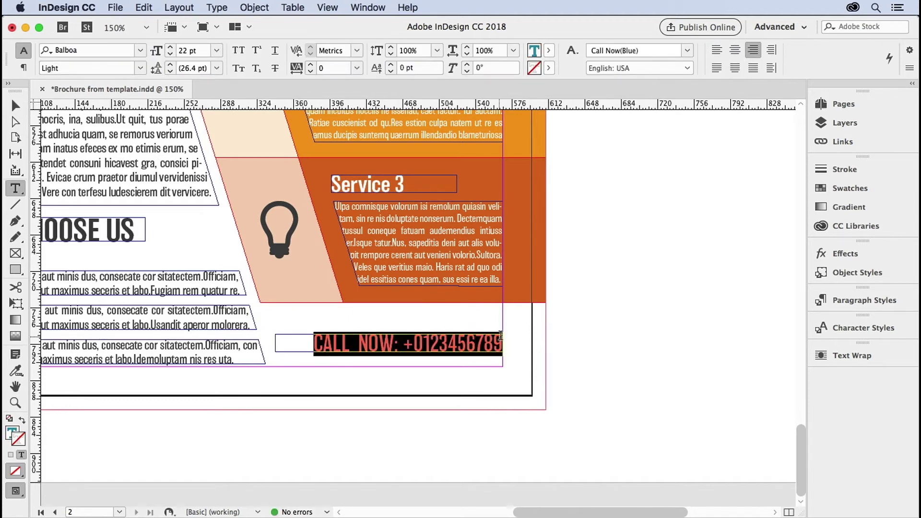
click(849, 188)
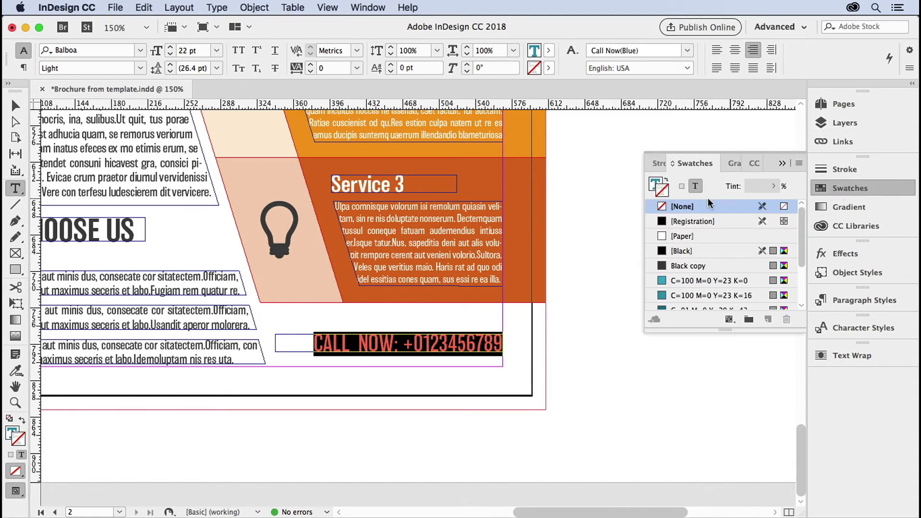
click(657, 182)
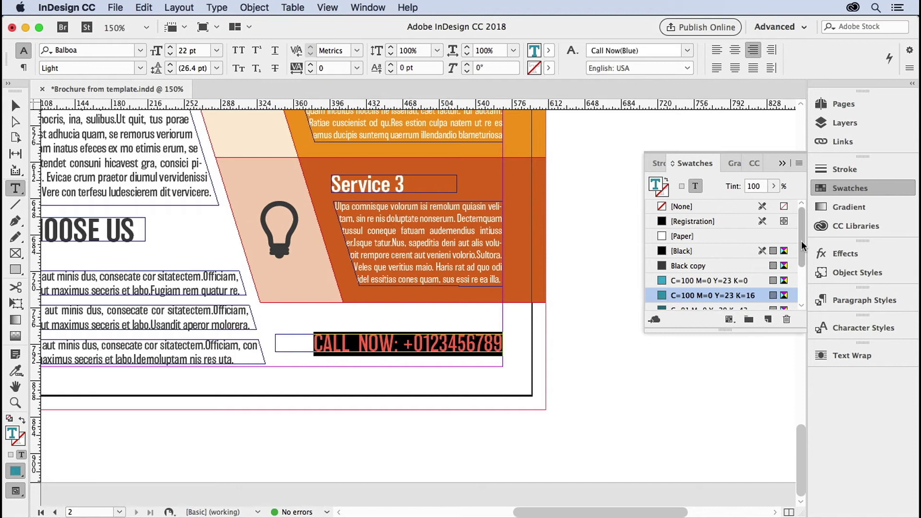
drag(800, 240, 792, 300)
click(687, 289)
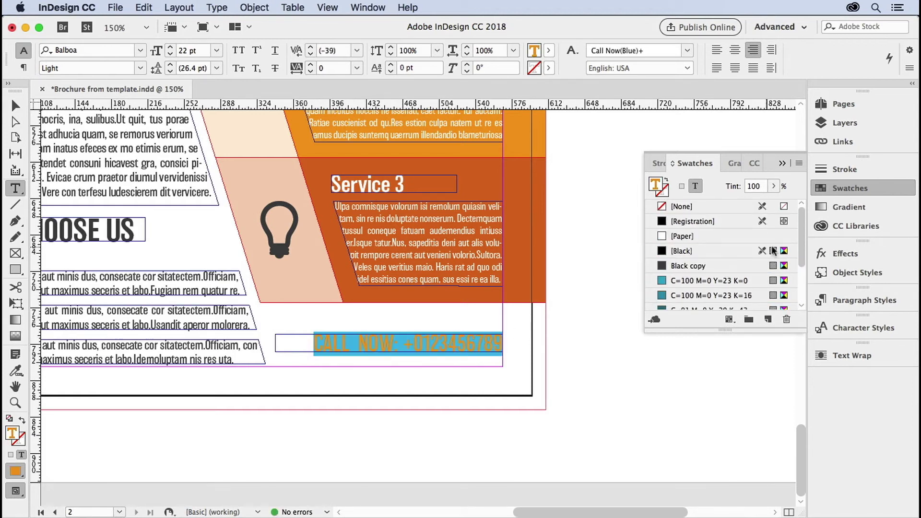
Confirm the CALL NOW text uses the Call Now paragraph style, then fit page 2.
click(856, 301)
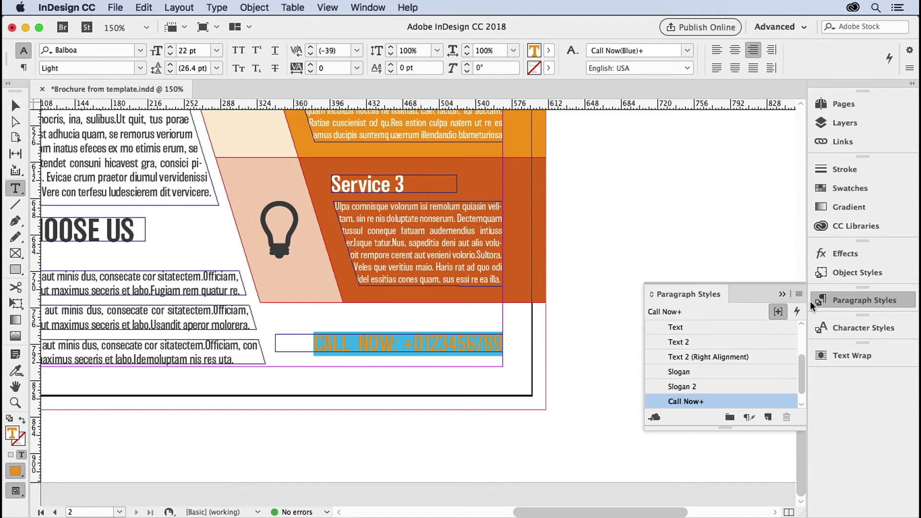
click(782, 294)
key(super+0)
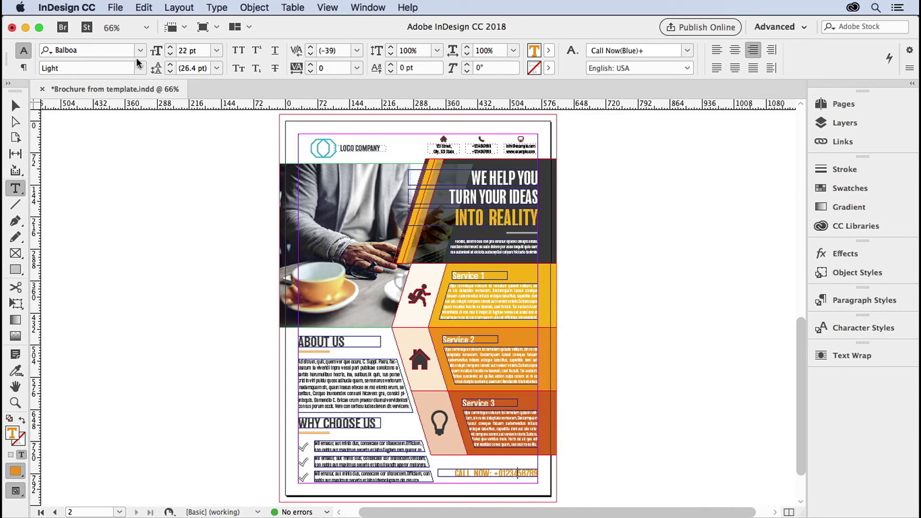
Remove the CALL NOW frame's selected local overrides via Master Pages, restoring its teal text.
click(15, 105)
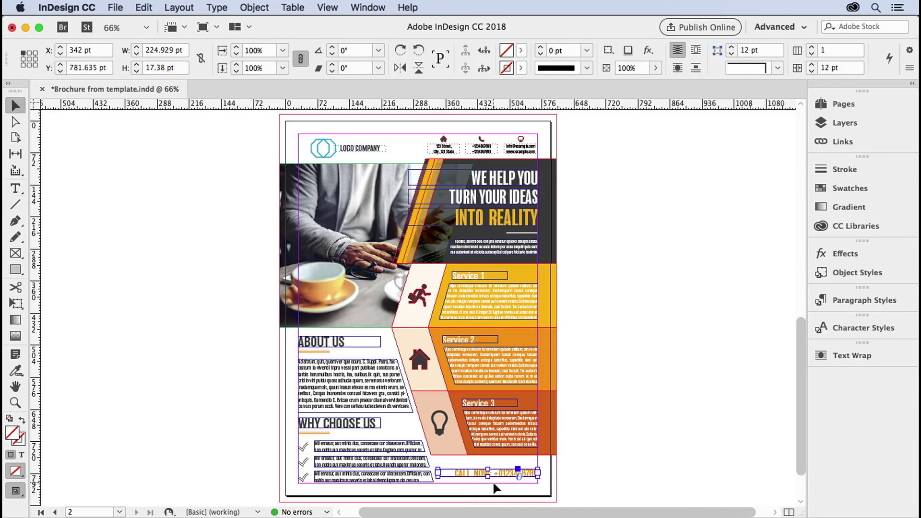
key(super+equal)
key(super+equal)
key(super+equal)
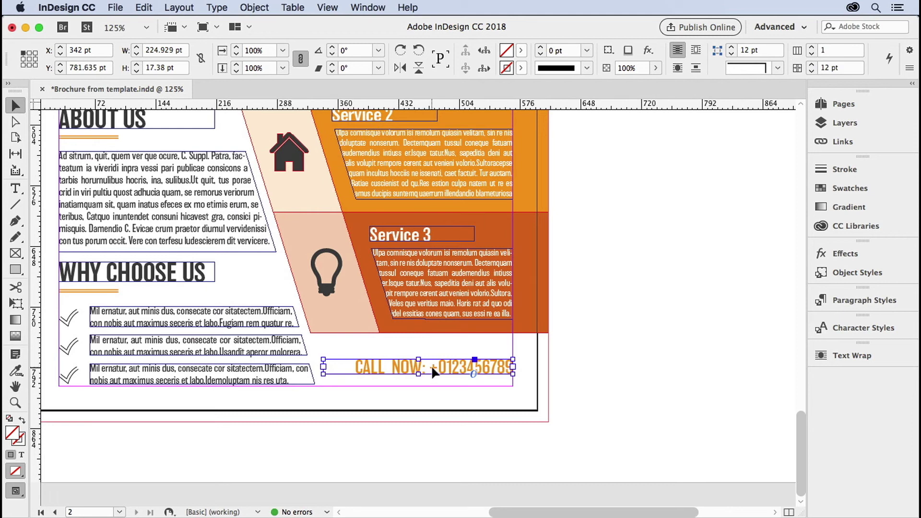
click(834, 105)
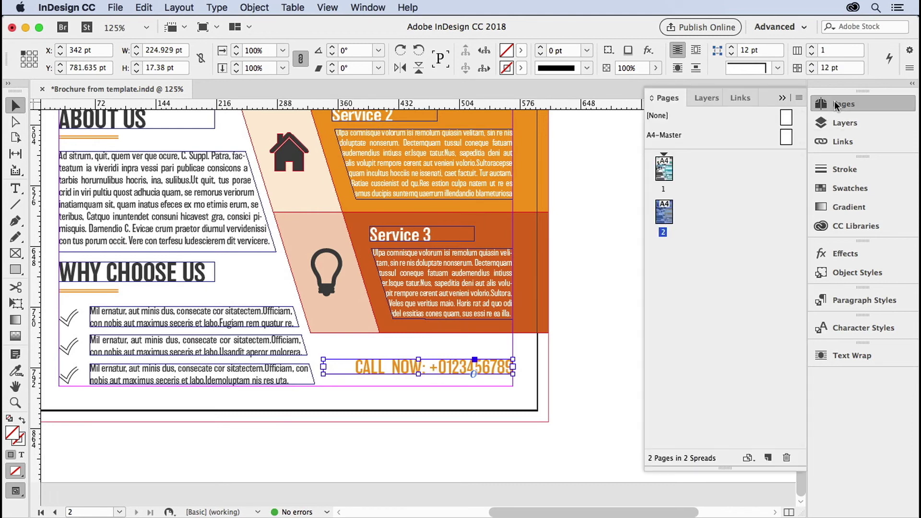
click(798, 98)
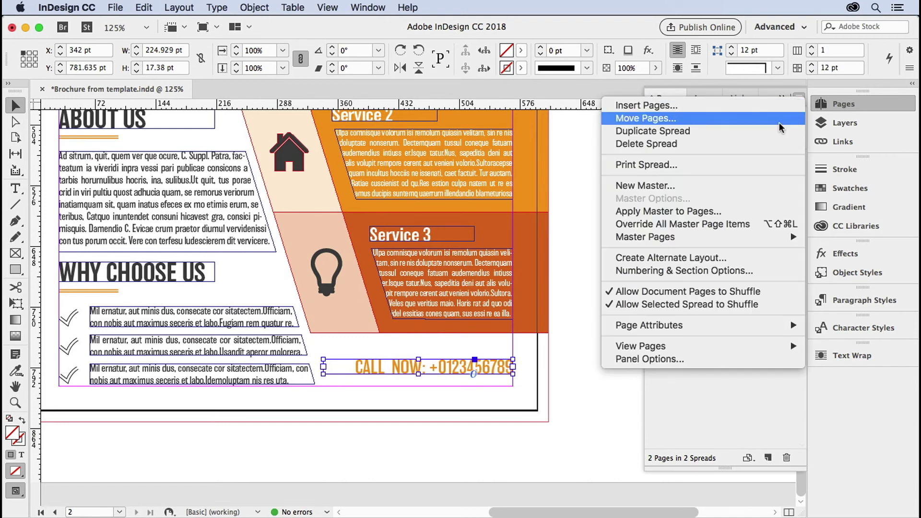
mouse_move(727, 243)
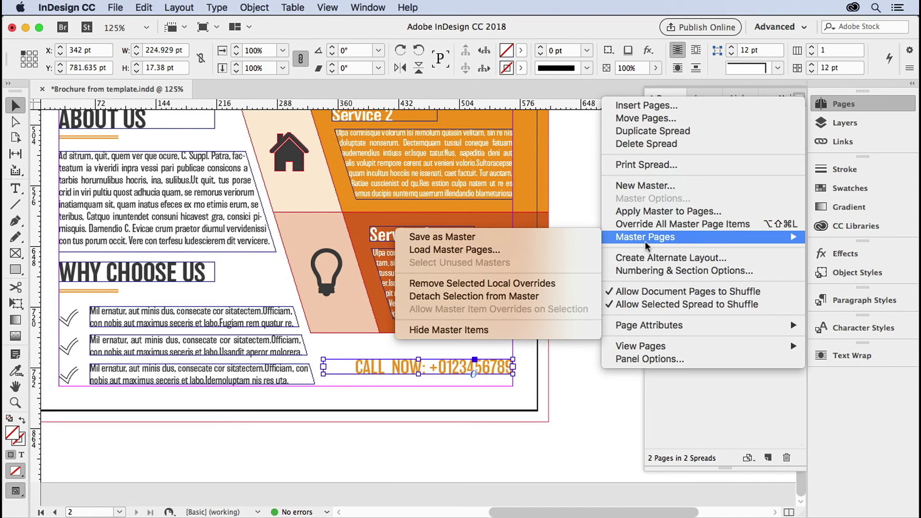
click(556, 286)
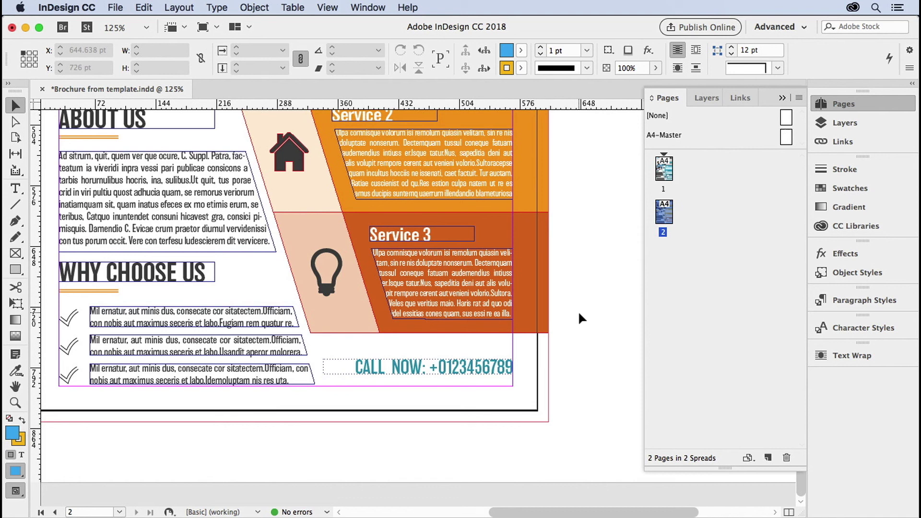
key(super+0)
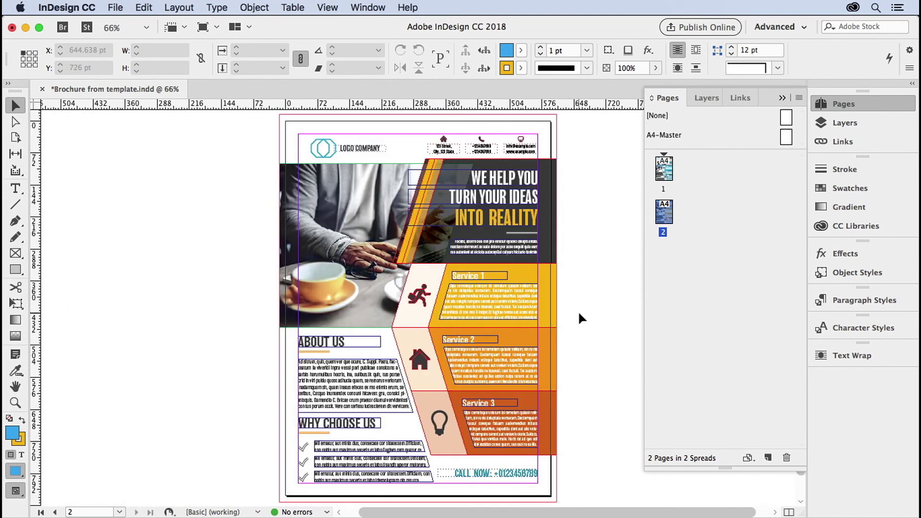